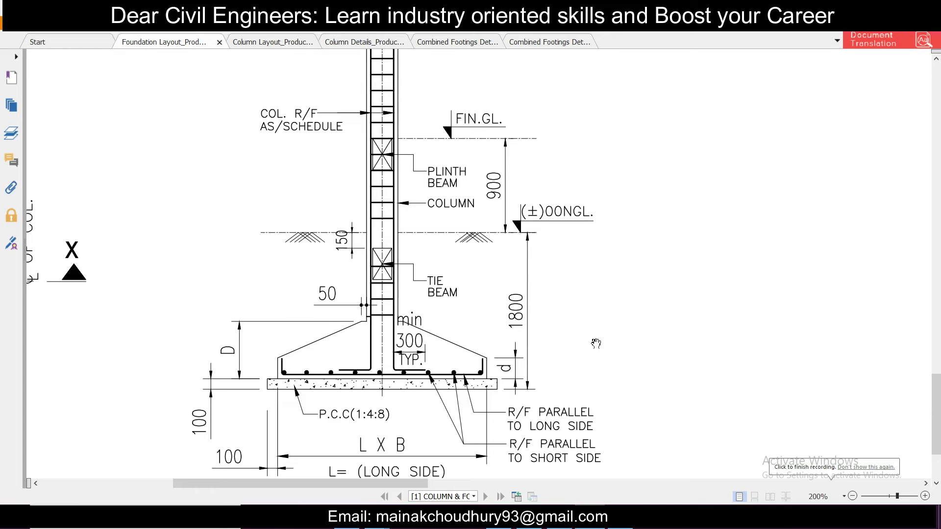
Look over the column and footing section drawing, then switch to the footing excavation site photo.
{"action": "scroll", "coordinate": [419, 342], "scroll_direction": "up", "scroll_amount": 1}
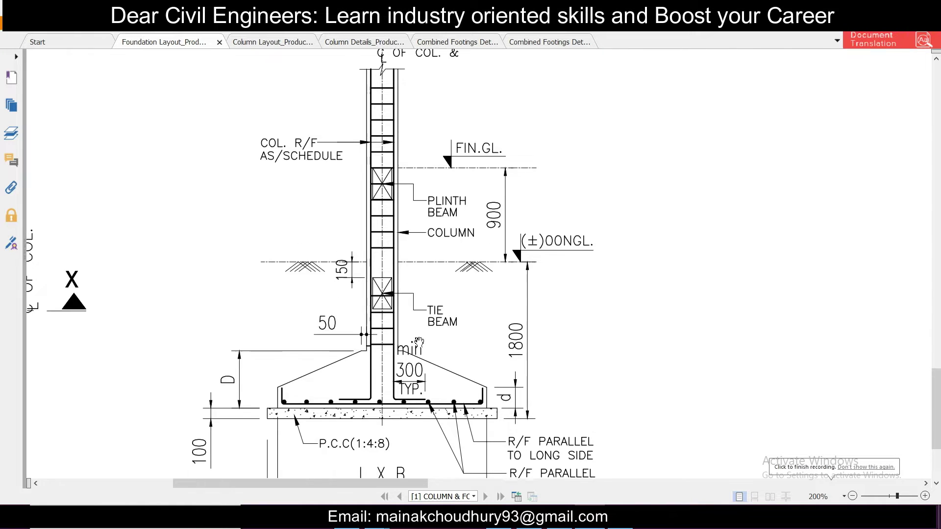
{"action": "scroll", "coordinate": [419, 342], "scroll_direction": "down", "scroll_amount": 1}
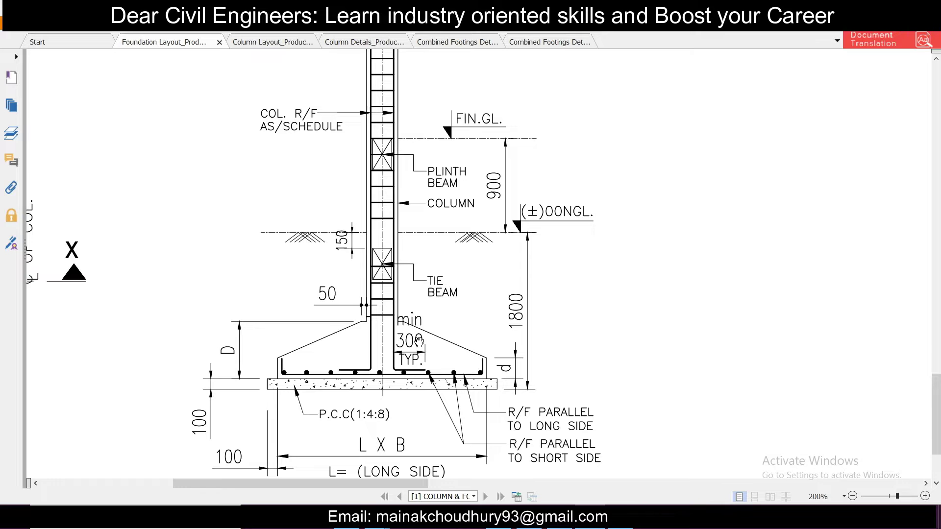
{"action": "scroll", "coordinate": [480, 296], "scroll_direction": "up", "scroll_amount": 2}
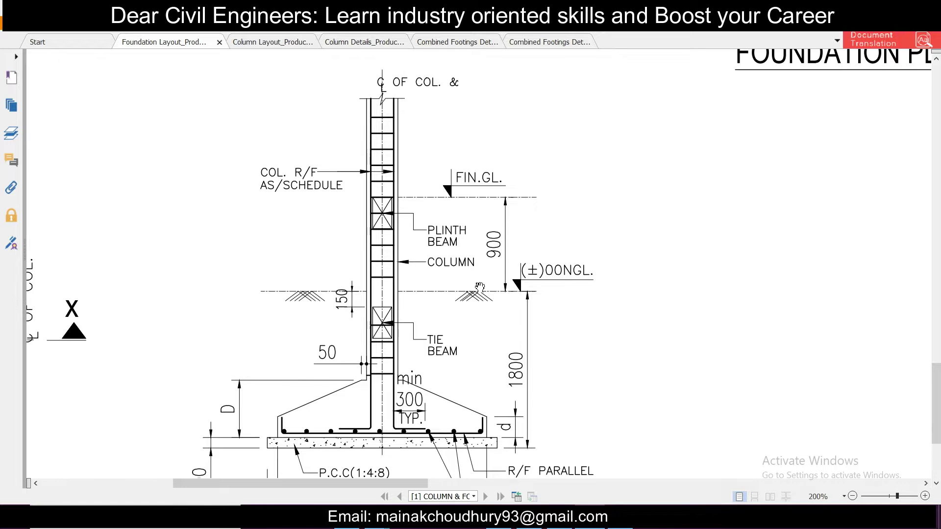
{"action": "scroll", "coordinate": [372, 295], "scroll_direction": "down", "scroll_amount": 2}
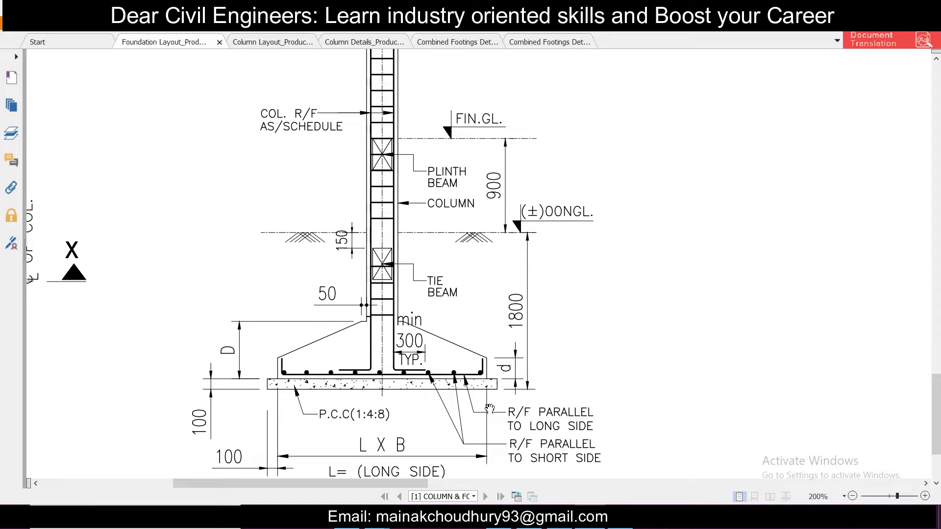
{"action": "key", "text": "alt+Tab"}
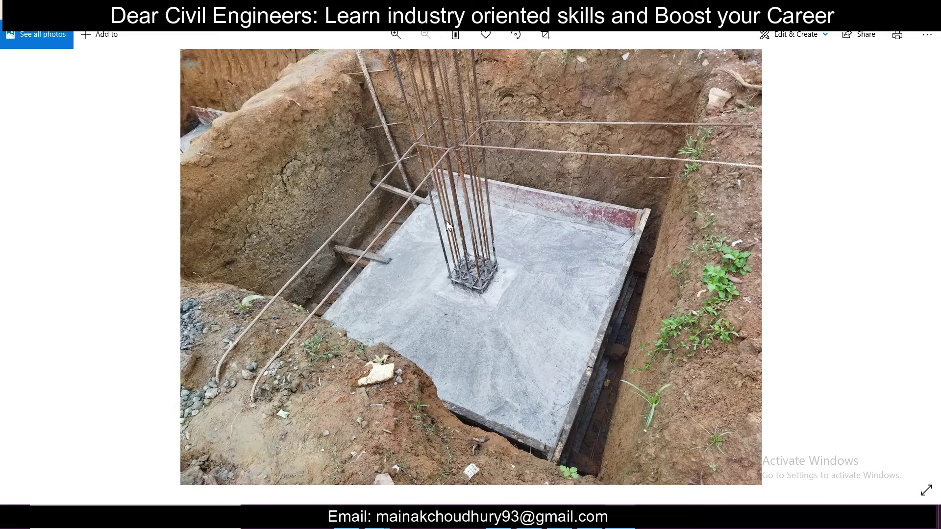
Leave the excavation photo and return to the column-and-footing section drawing in Foxit.
{"action": "key", "text": "alt+Tab"}
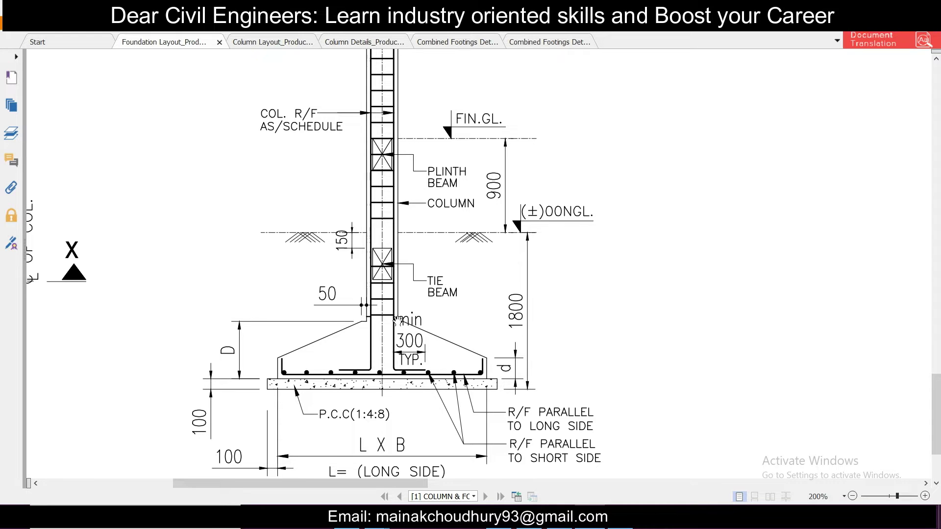
Pan the foundation plan to footings F1 and F5 near grid lines 4 and 4'.
{"action": "scroll", "coordinate": [398, 321], "scroll_direction": "up", "scroll_amount": 15}
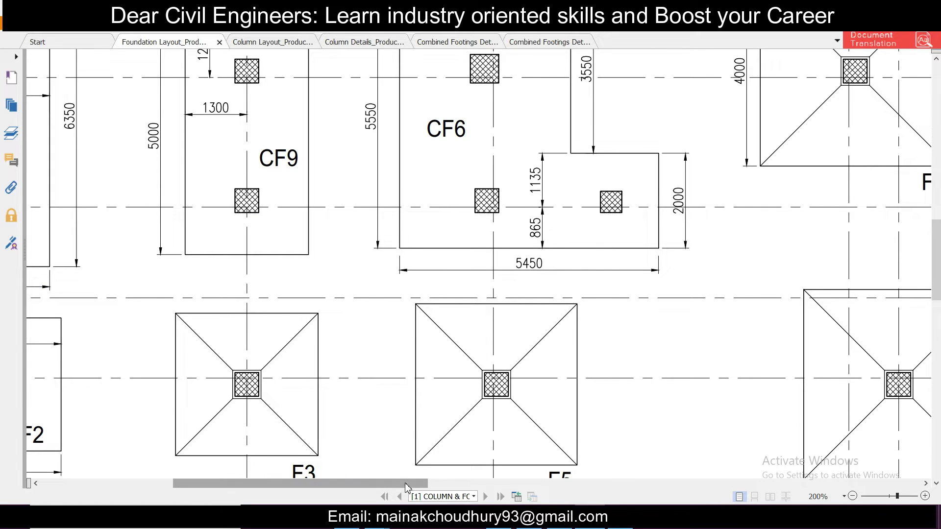
{"action": "left_click_drag", "start_coordinate": [415, 484], "coordinate": [212, 468]}
{"action": "scroll", "coordinate": [469, 378], "scroll_direction": "up", "scroll_amount": 8}
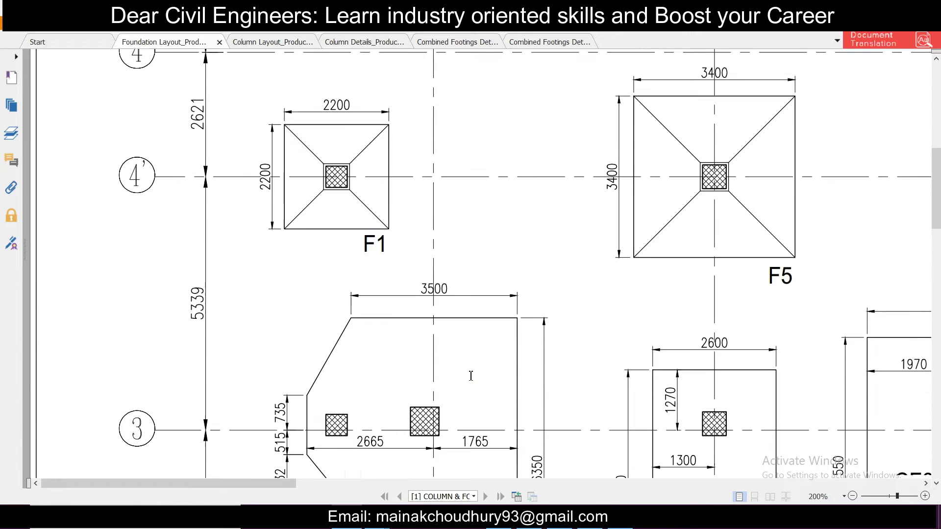
{"action": "scroll", "coordinate": [419, 294], "scroll_direction": "up", "scroll_amount": 2}
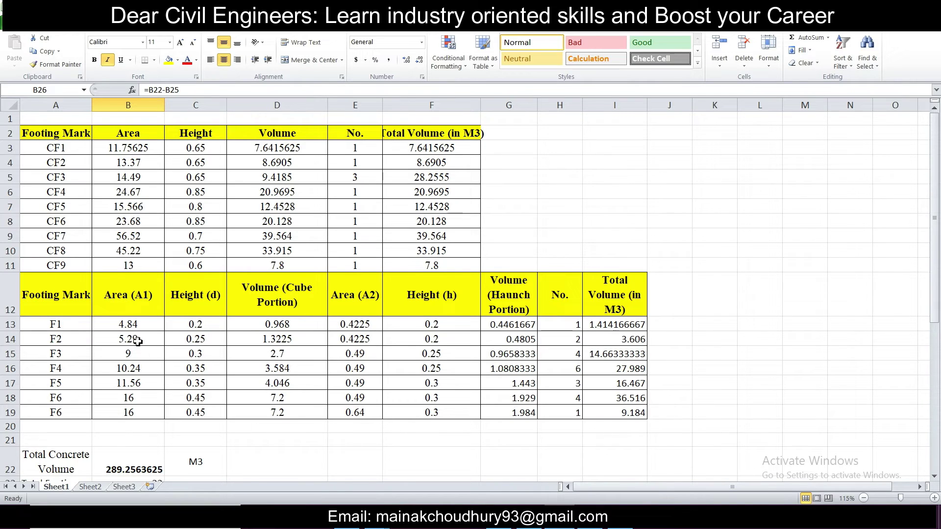
Check F1's area in B13 (2.2^2 = 4.84), then return to the 2200 × 2200 F1 plan.
{"action": "left_click", "coordinate": [138, 330]}
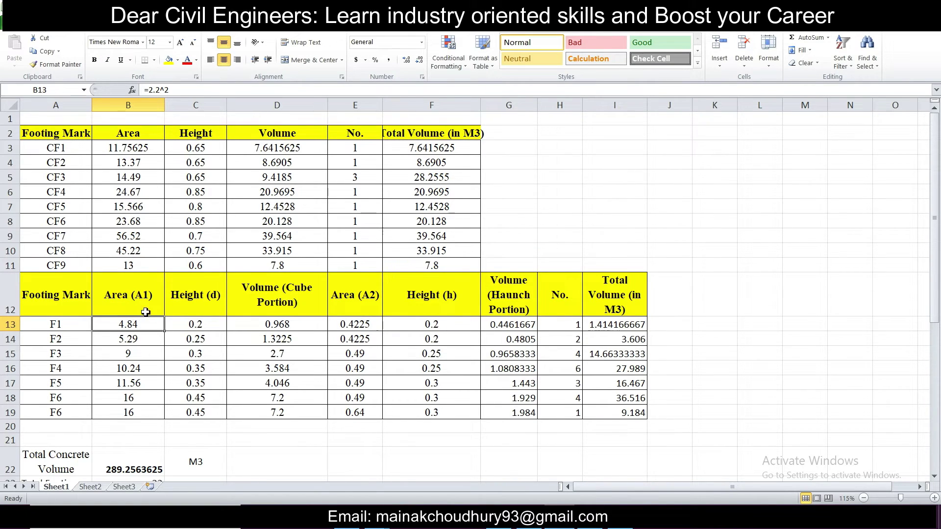
{"action": "left_click", "coordinate": [152, 297]}
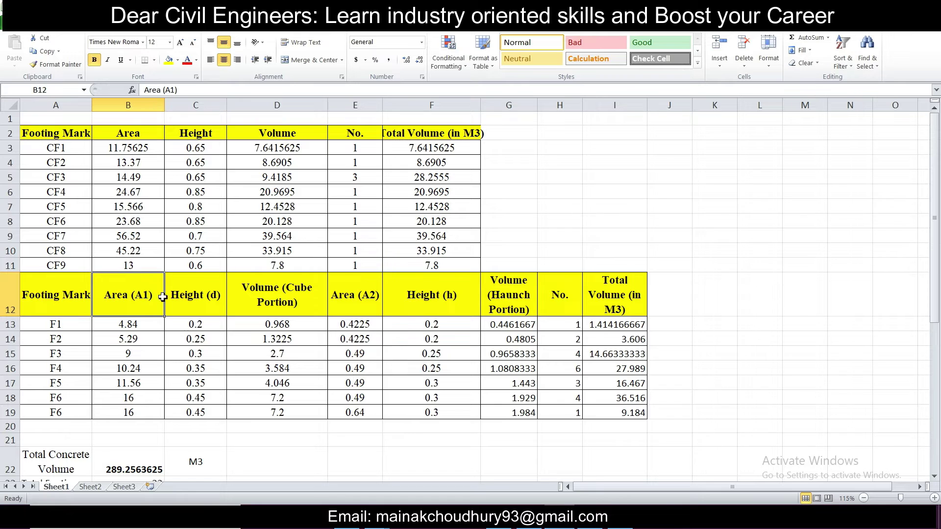
{"action": "left_click", "coordinate": [149, 325]}
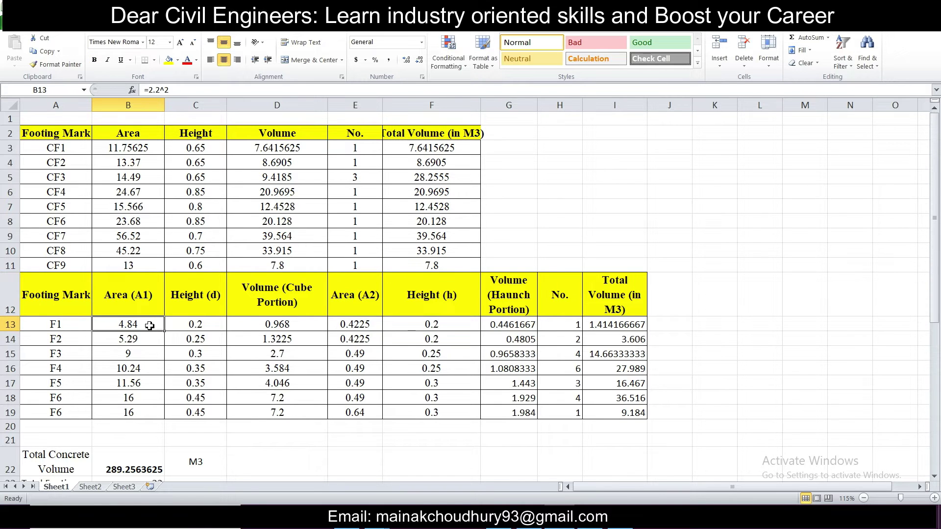
{"action": "key", "text": "alt+Tab"}
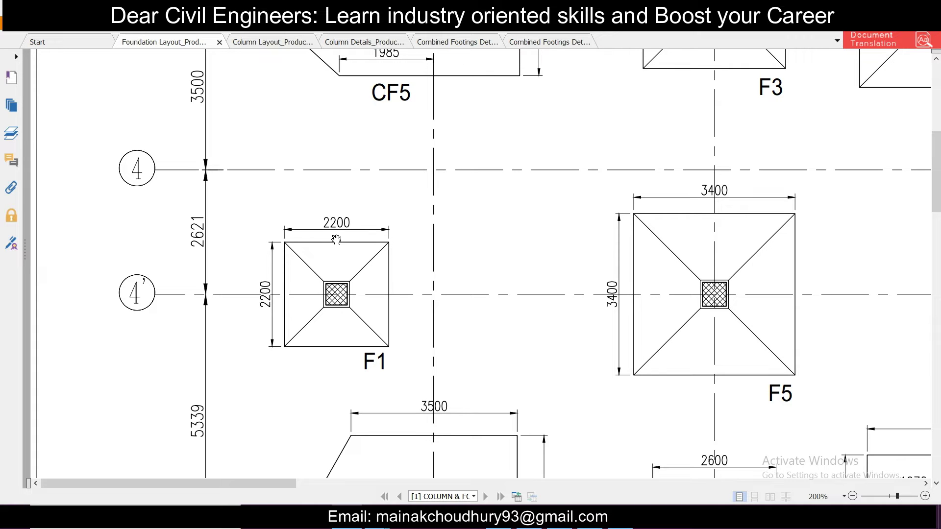
Move from F1 to the isolated footing section with its P.C.C. base, glancing at Column Layout.
{"action": "left_click", "coordinate": [345, 517]}
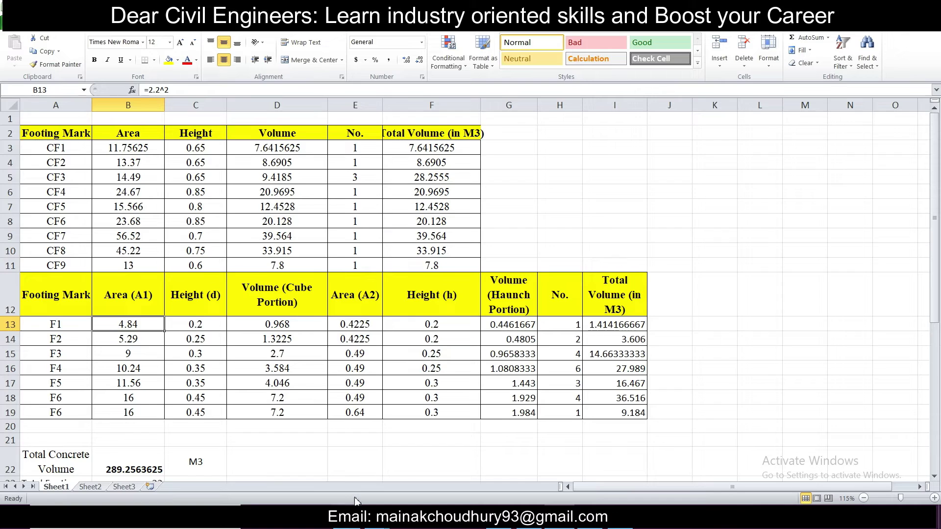
{"action": "scroll", "coordinate": [399, 441], "scroll_direction": "down", "scroll_amount": 15}
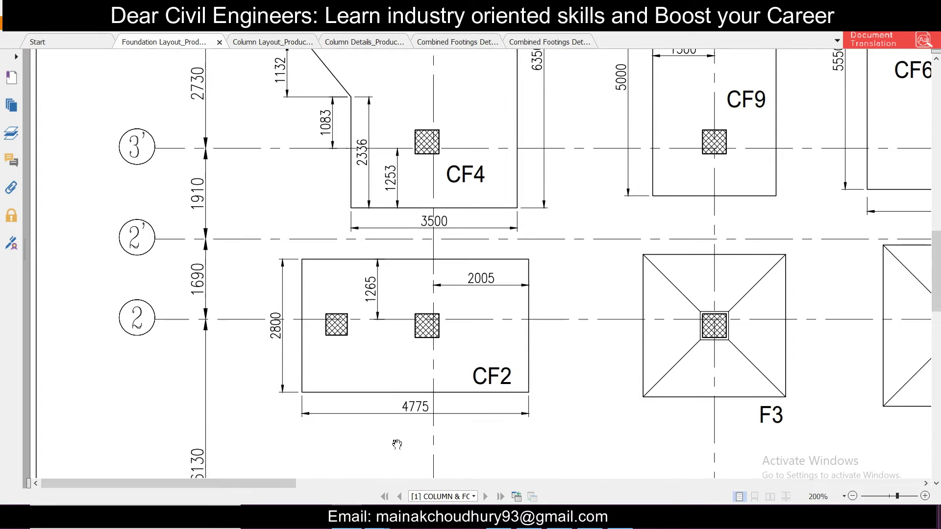
{"action": "scroll", "coordinate": [399, 441], "scroll_direction": "down", "scroll_amount": 8}
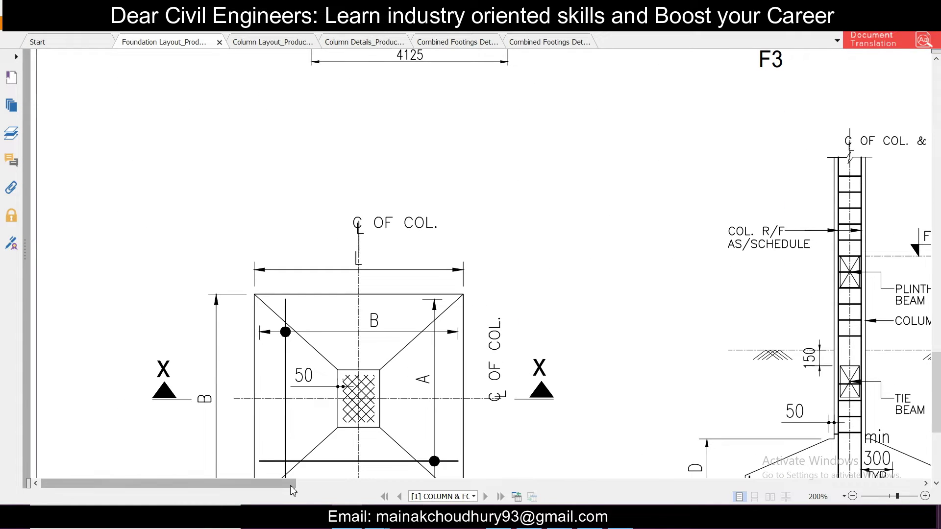
{"action": "scroll", "coordinate": [401, 423], "scroll_direction": "right", "scroll_amount": 12}
{"action": "scroll", "coordinate": [401, 423], "scroll_direction": "down", "scroll_amount": 3}
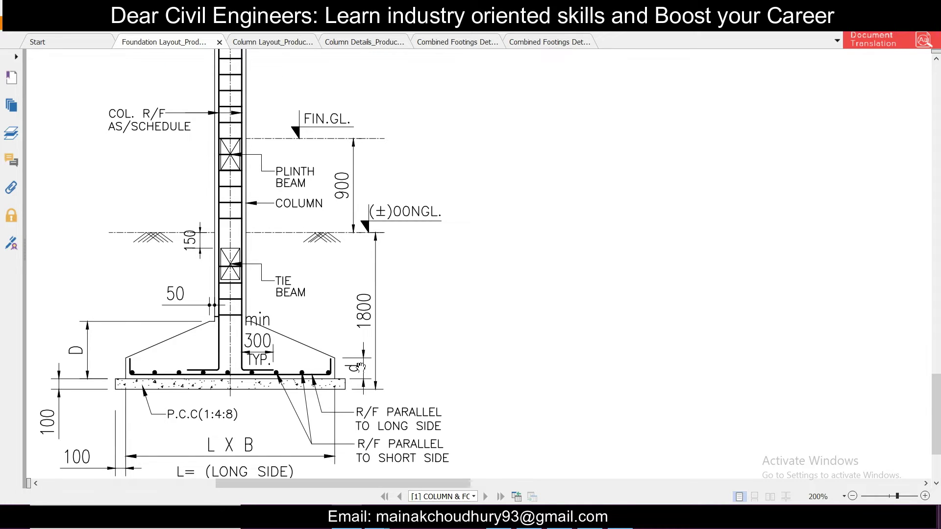
{"action": "left_click", "coordinate": [282, 44]}
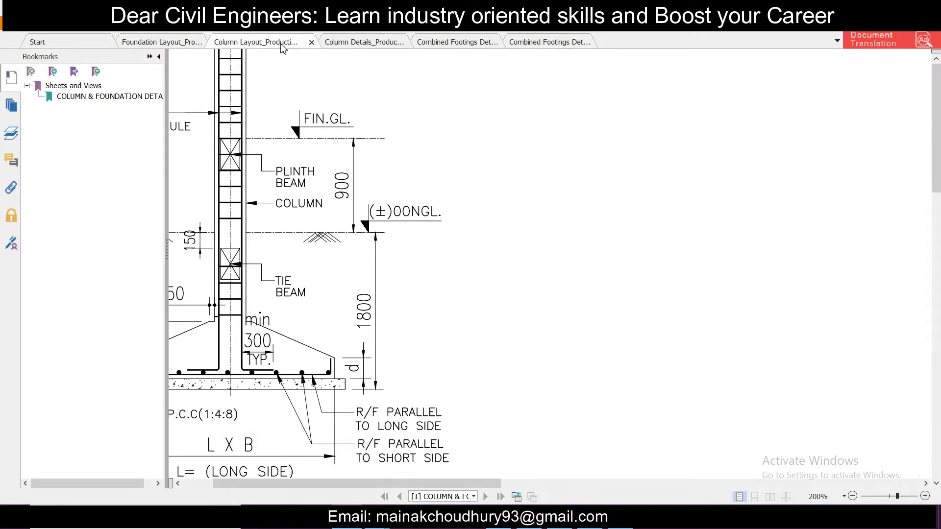
{"action": "left_click", "coordinate": [150, 44]}
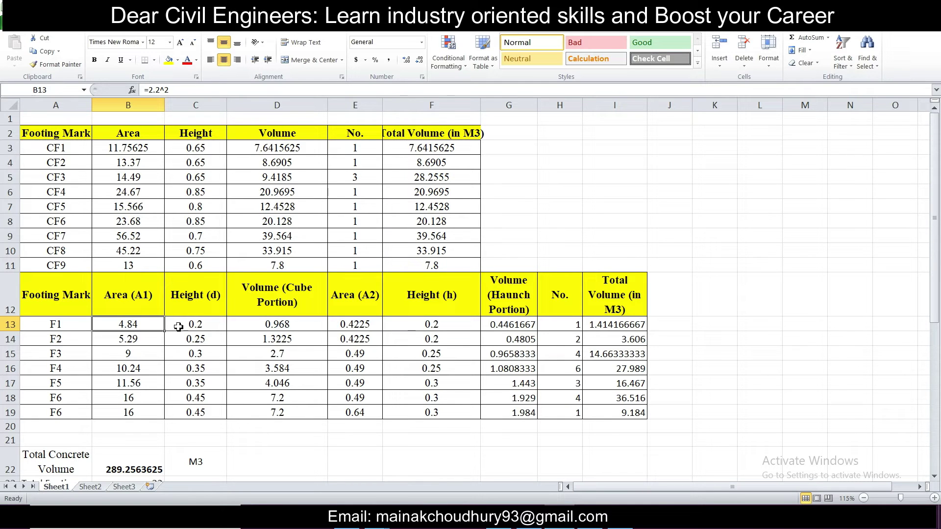
Inspect F1's height 0.2, cube volume formula =B13*C13, and the Area (A2) formula in E13.
{"action": "left_click", "coordinate": [188, 326]}
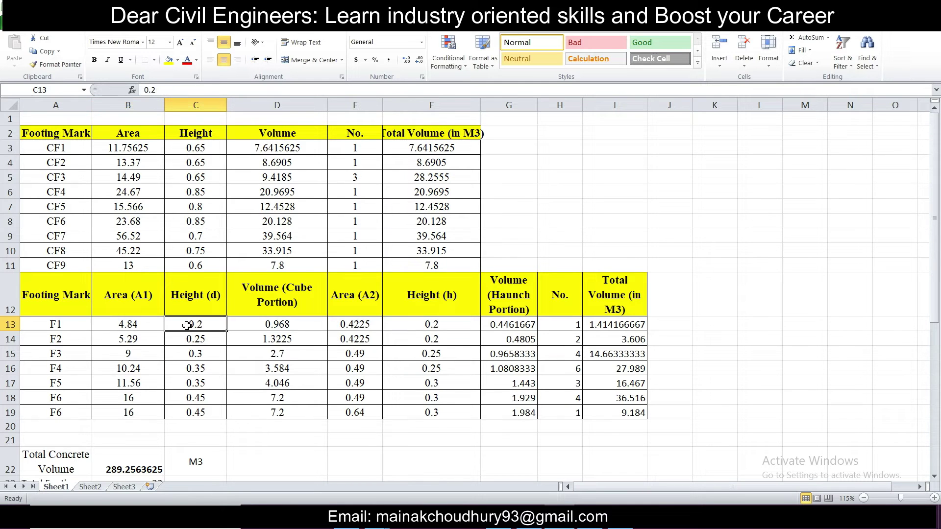
{"action": "left_click", "coordinate": [257, 324]}
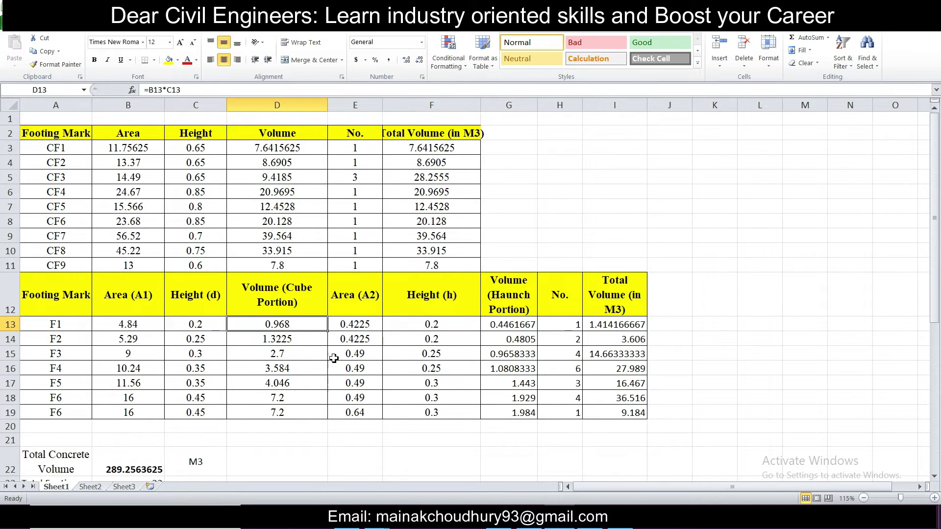
{"action": "key", "text": "ctrl+Down"}
{"action": "double_click", "coordinate": [310, 324]}
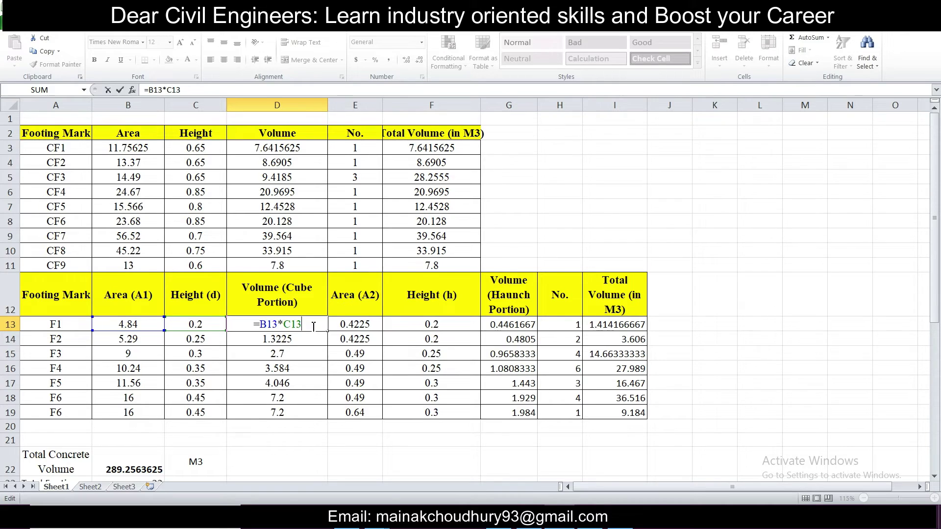
{"action": "key", "text": "ctrl+Return"}
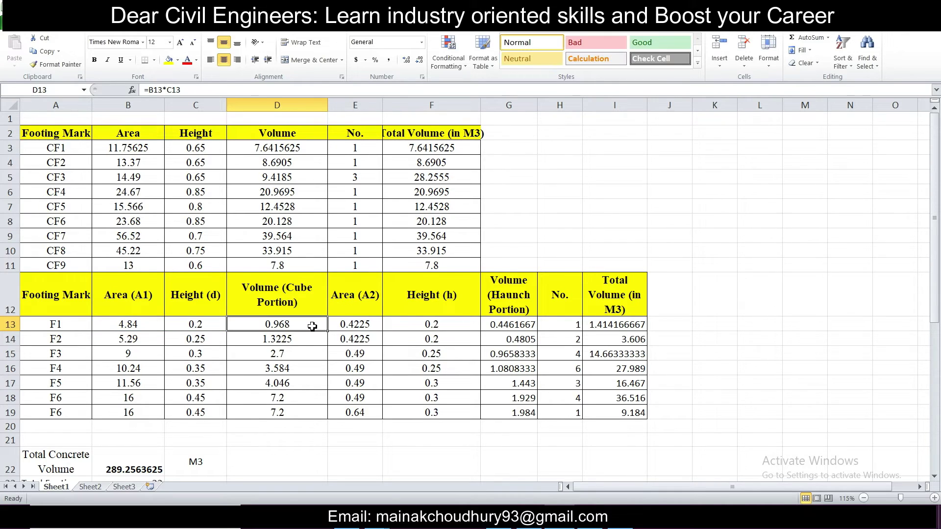
{"action": "left_click", "coordinate": [357, 329]}
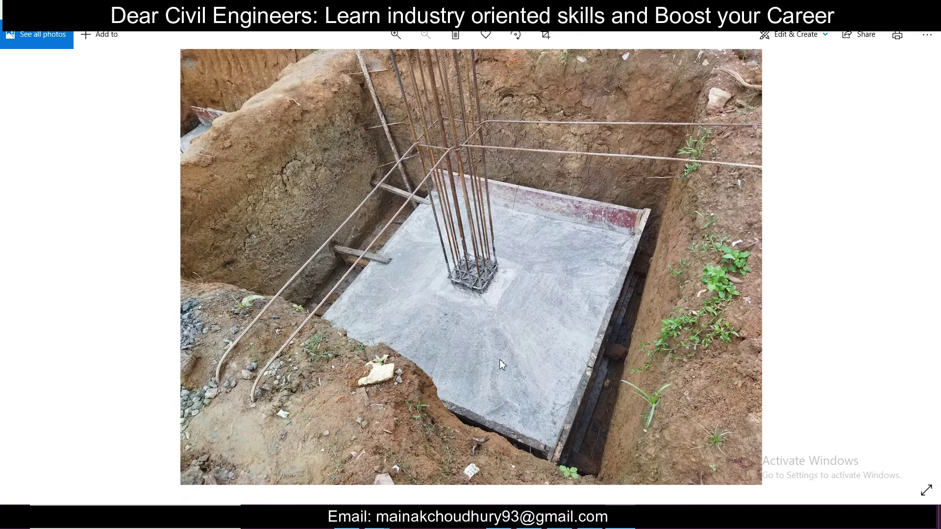
Switch back to the footing-volume sheet showing F1's Area (A2) as 0.65×0.65 = 0.4225.
{"action": "key", "text": "alt+Tab"}
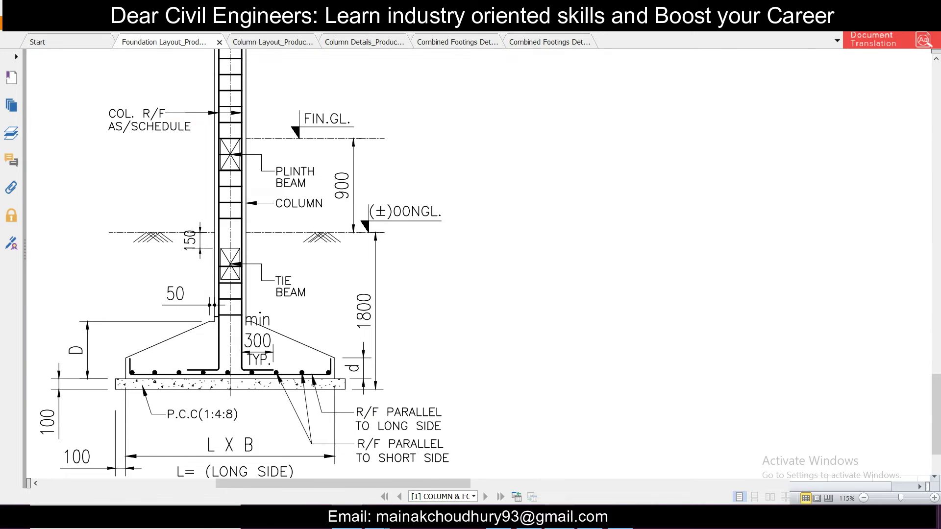
{"action": "key", "text": "alt+Tab"}
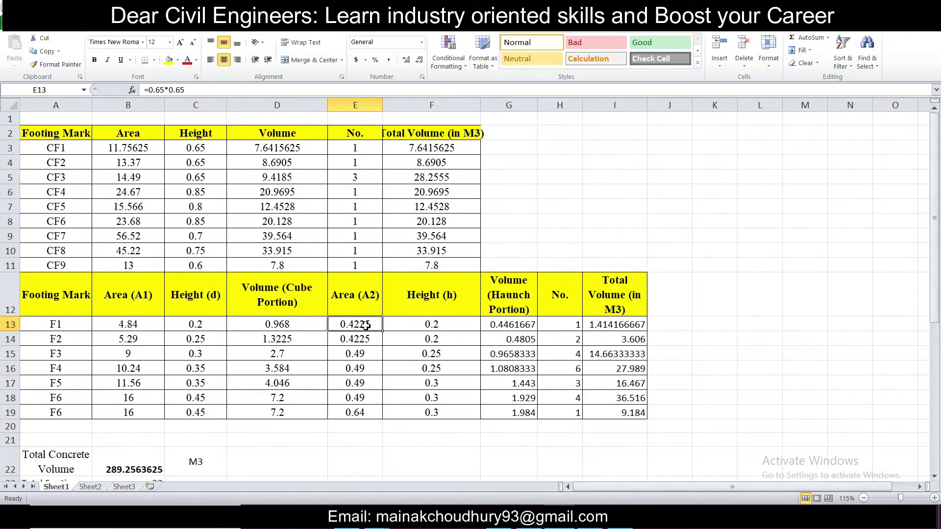
Scroll the foundation layout around CF5, F3, F6 and F1, then show the Column Layout drawing.
{"action": "key", "text": "alt+Tab"}
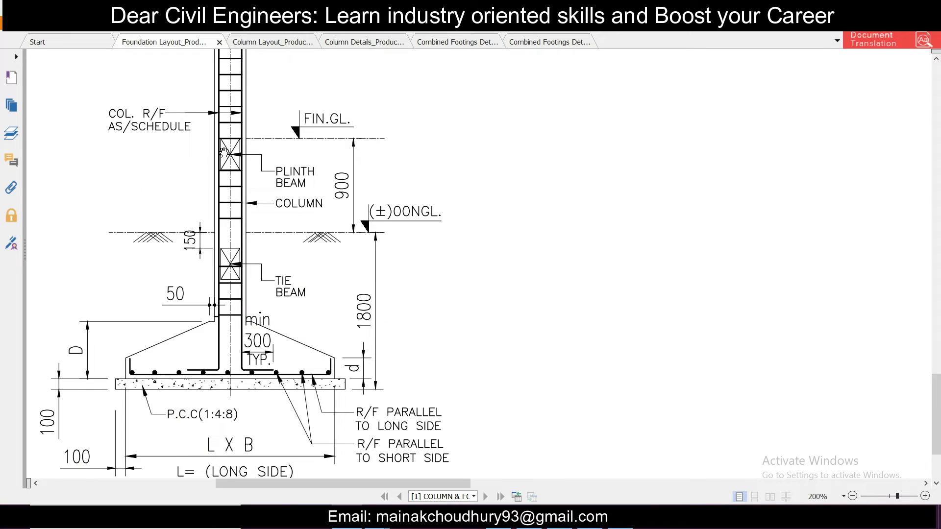
{"action": "scroll", "coordinate": [206, 163], "scroll_direction": "up", "scroll_amount": 6}
{"action": "scroll", "coordinate": [206, 163], "scroll_direction": "up", "scroll_amount": 10}
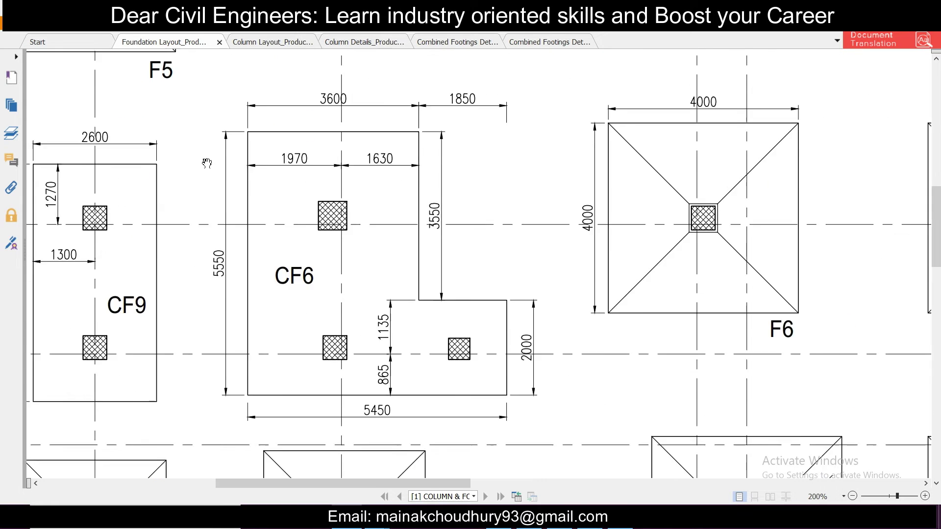
{"action": "scroll", "coordinate": [206, 163], "scroll_direction": "up", "scroll_amount": 5}
{"action": "scroll", "coordinate": [206, 161], "scroll_direction": "down", "scroll_amount": 3}
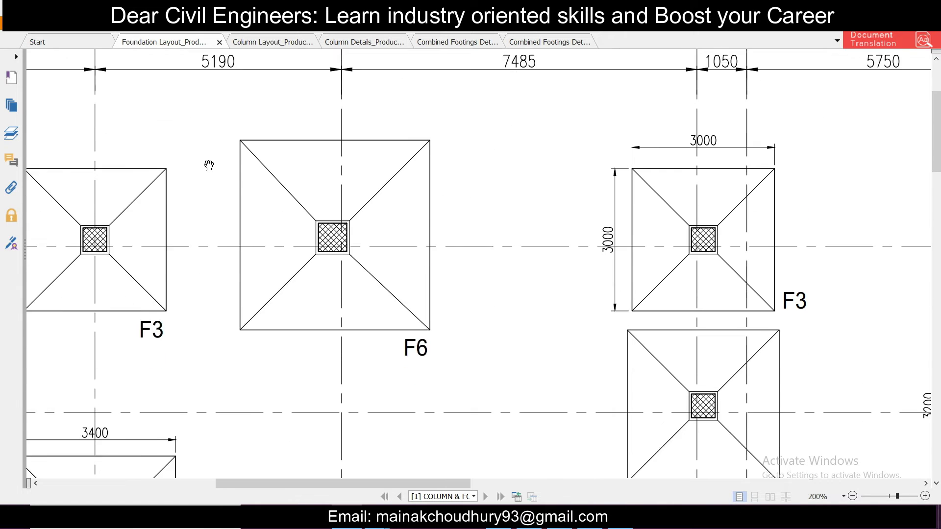
{"action": "left_click_drag", "start_coordinate": [372, 480], "coordinate": [223, 481]}
{"action": "scroll", "coordinate": [328, 481], "scroll_direction": "down", "scroll_amount": 3}
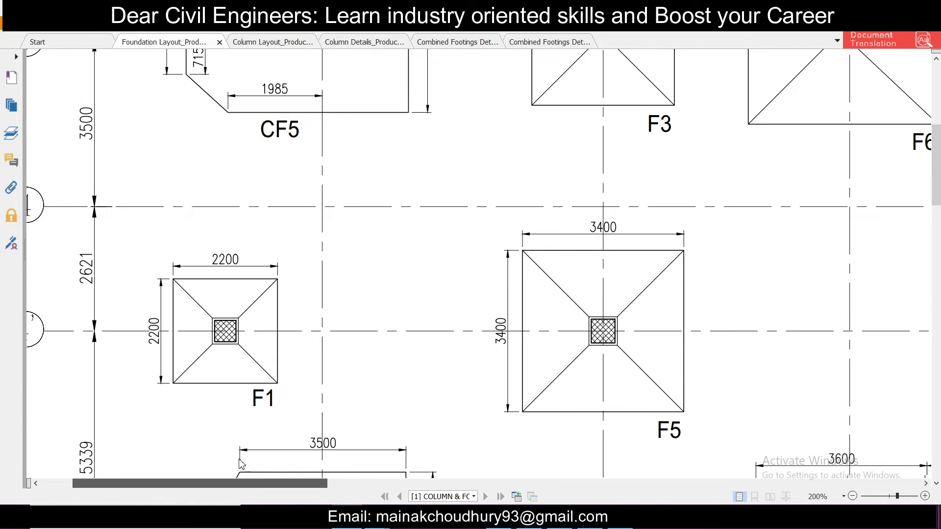
{"action": "scroll", "coordinate": [277, 378], "scroll_direction": "up", "scroll_amount": 5}
{"action": "scroll", "coordinate": [279, 377], "scroll_direction": "down", "scroll_amount": 5}
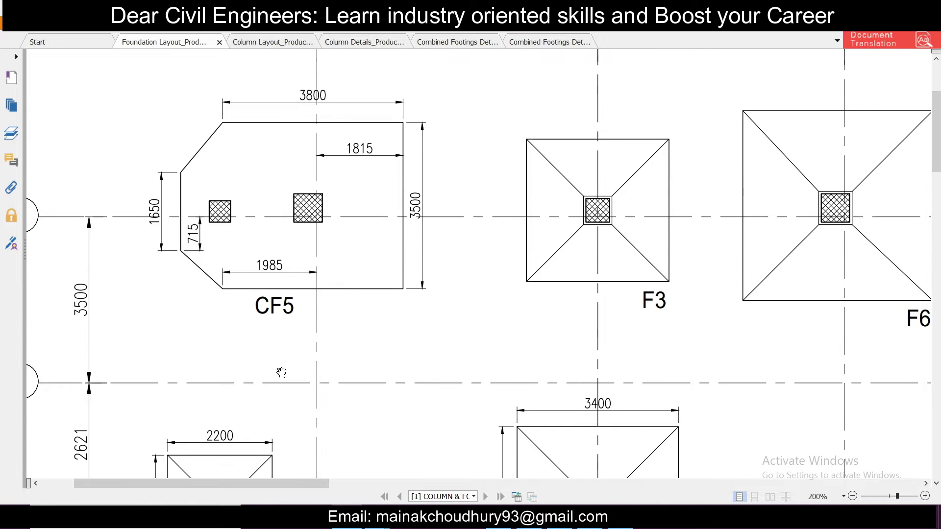
{"action": "scroll", "coordinate": [251, 361], "scroll_direction": "up", "scroll_amount": 5}
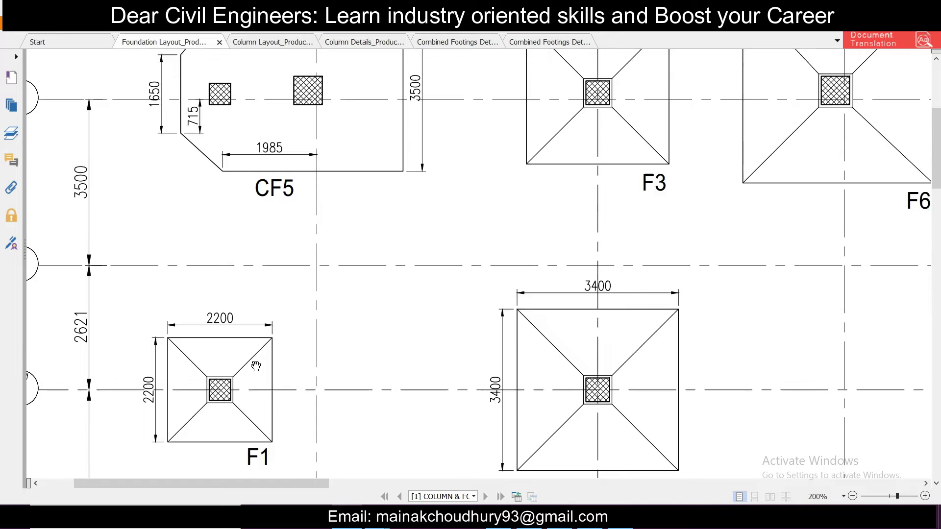
{"action": "scroll", "coordinate": [255, 182], "scroll_direction": "down", "scroll_amount": 5}
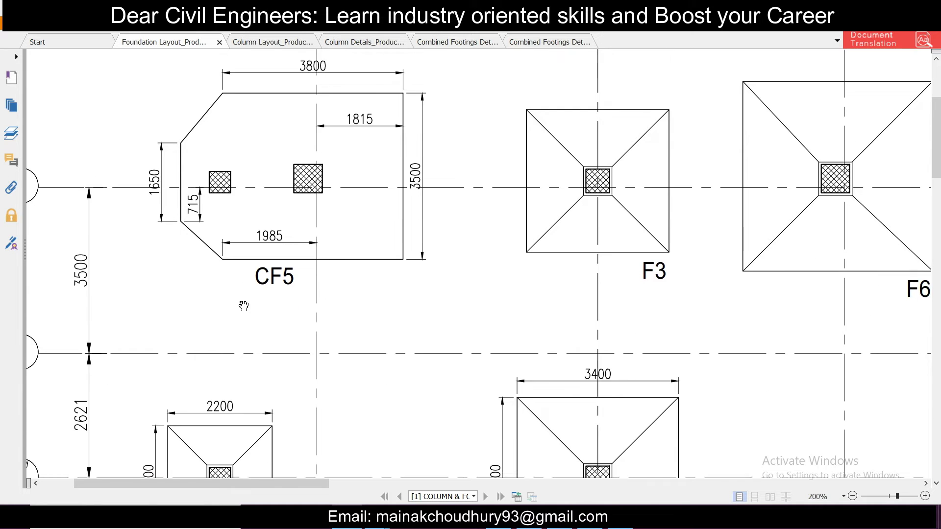
{"action": "left_click", "coordinate": [285, 43]}
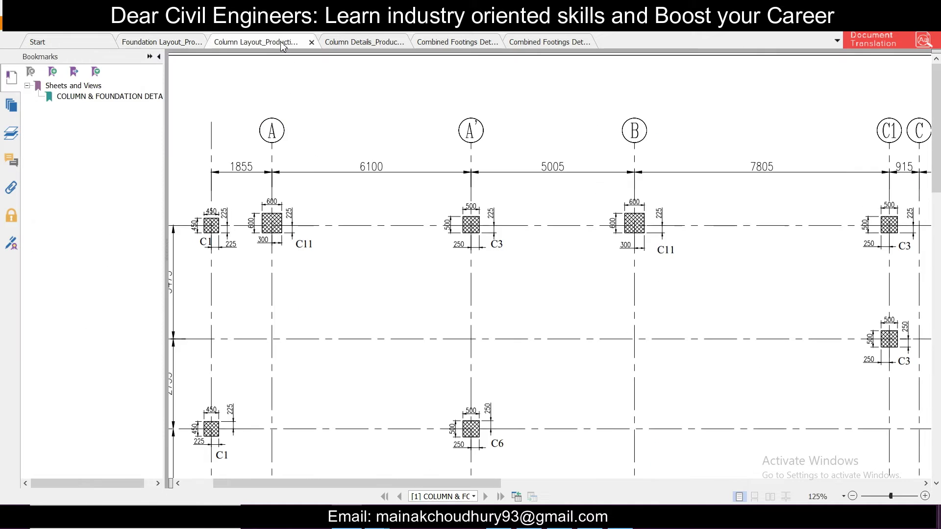
Scan columns C1, C3, C6 and C11, then show the F1–F6, CF1, CF2 footing schedule.
{"action": "scroll", "coordinate": [290, 212], "scroll_direction": "down", "scroll_amount": 2}
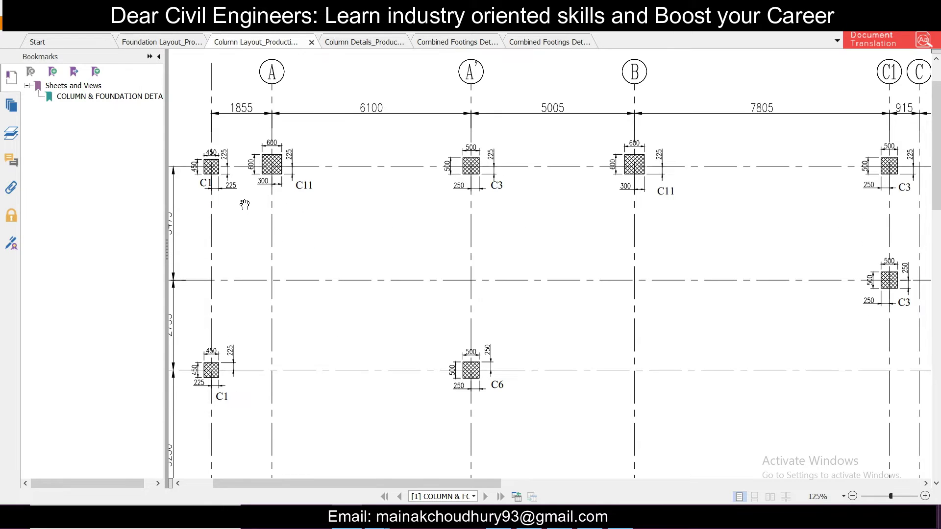
{"action": "scroll", "coordinate": [241, 189], "scroll_direction": "down", "scroll_amount": 2}
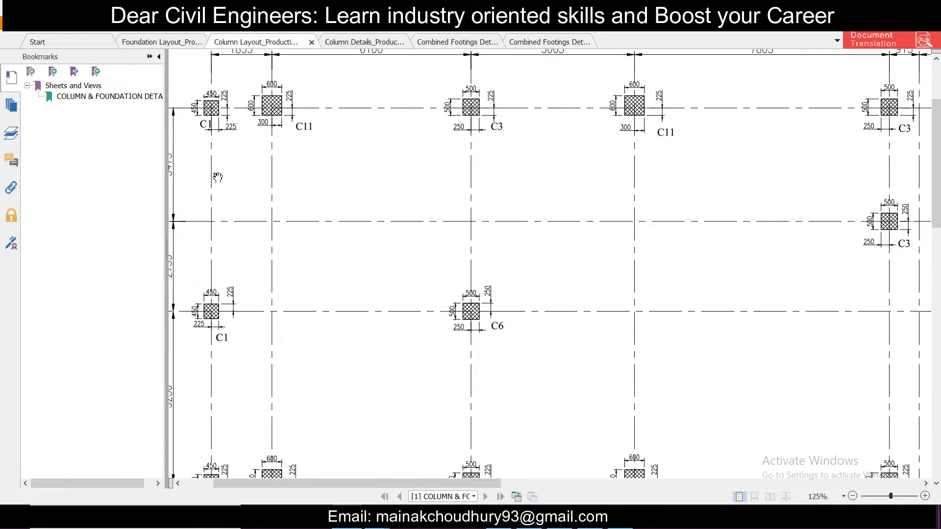
{"action": "scroll", "coordinate": [235, 311], "scroll_direction": "up", "scroll_amount": 3}
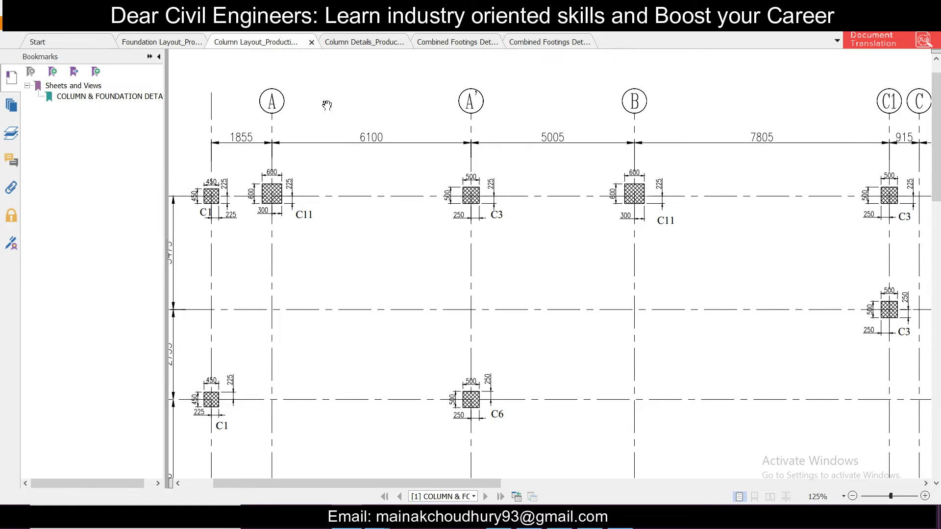
{"action": "scroll", "coordinate": [212, 312], "scroll_direction": "down", "scroll_amount": 2}
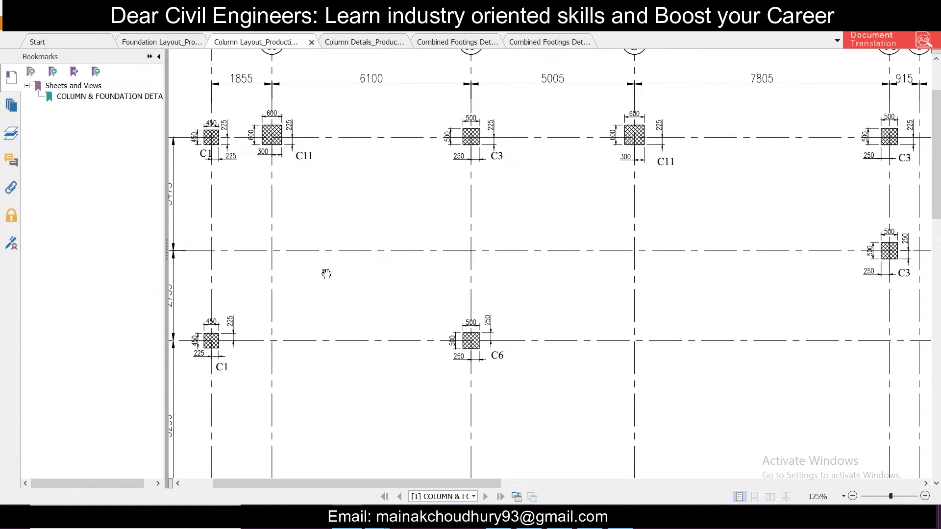
{"action": "left_click", "coordinate": [380, 42]}
{"action": "scroll", "coordinate": [297, 180], "scroll_direction": "up", "scroll_amount": 10}
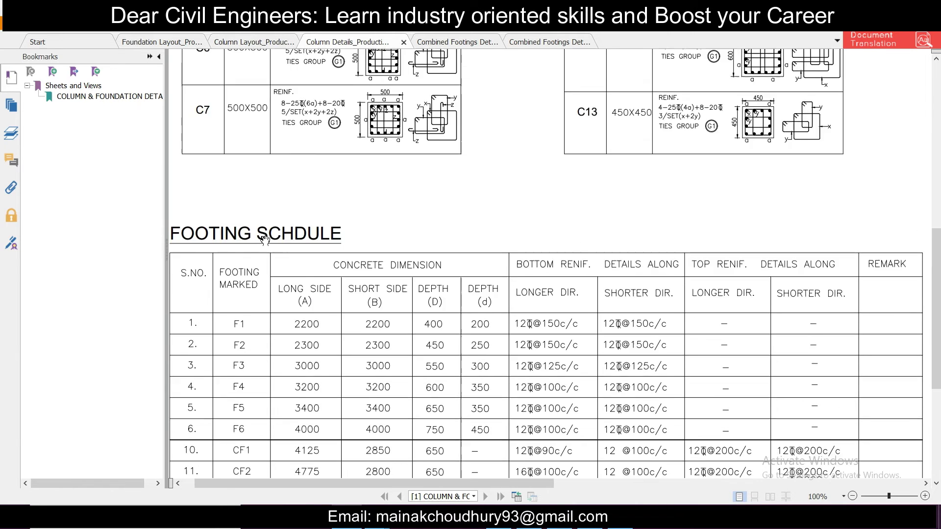
{"action": "scroll", "coordinate": [263, 208], "scroll_direction": "up", "scroll_amount": 2}
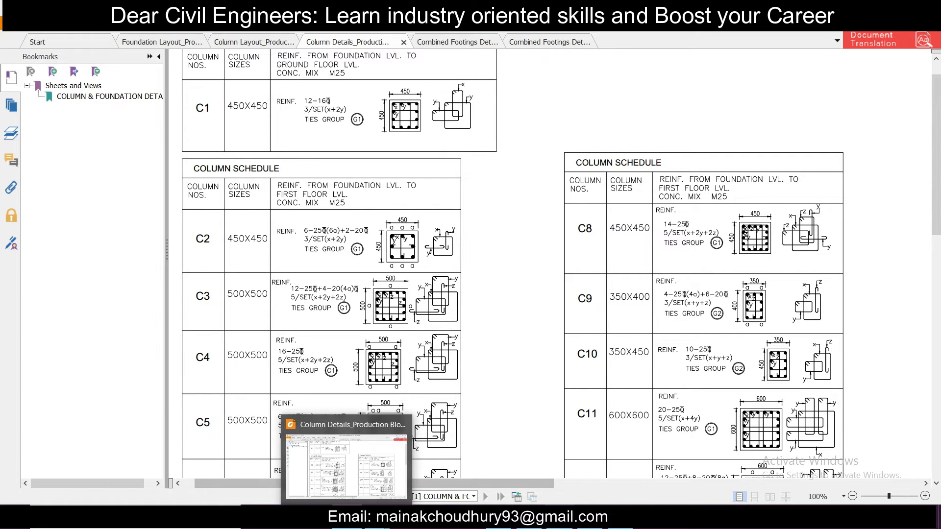
{"action": "left_click", "coordinate": [560, 524]}
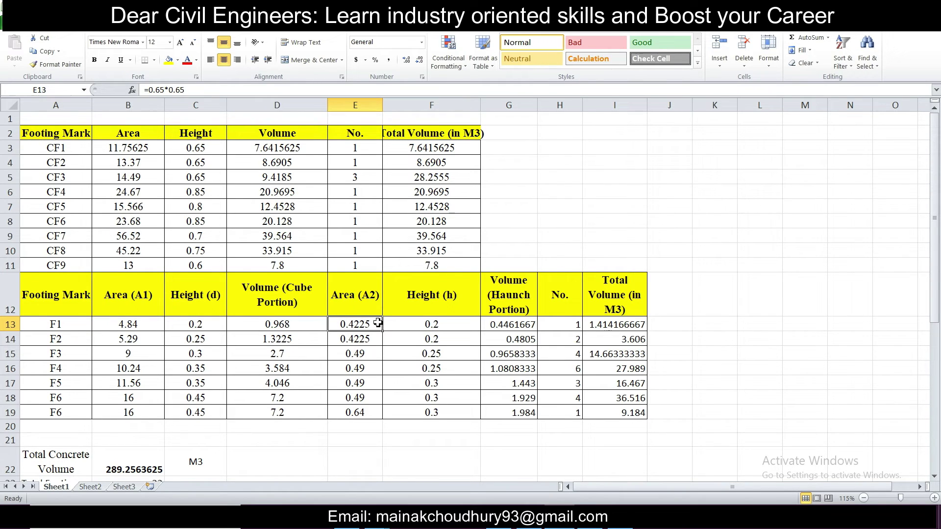
{"action": "left_click", "coordinate": [405, 324]}
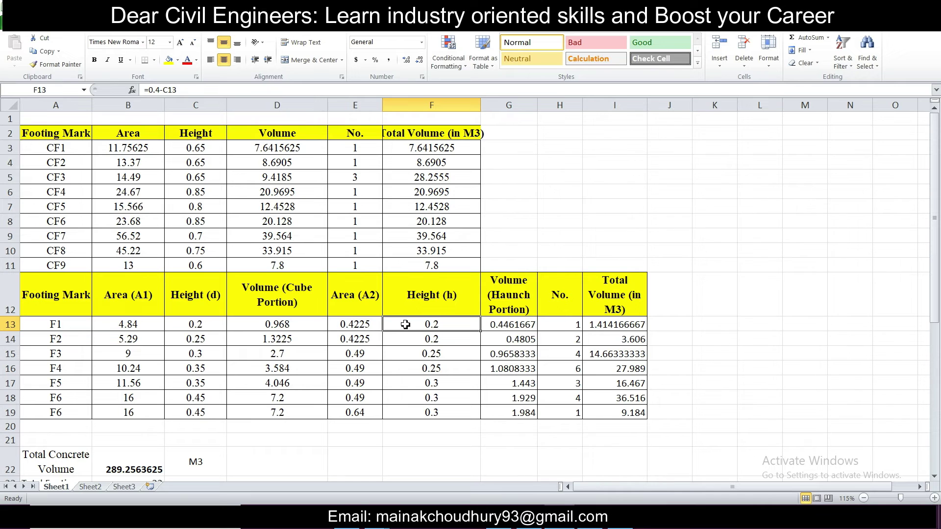
{"action": "left_click", "coordinate": [352, 528]}
{"action": "scroll", "coordinate": [560, 248], "scroll_direction": "down", "scroll_amount": 4}
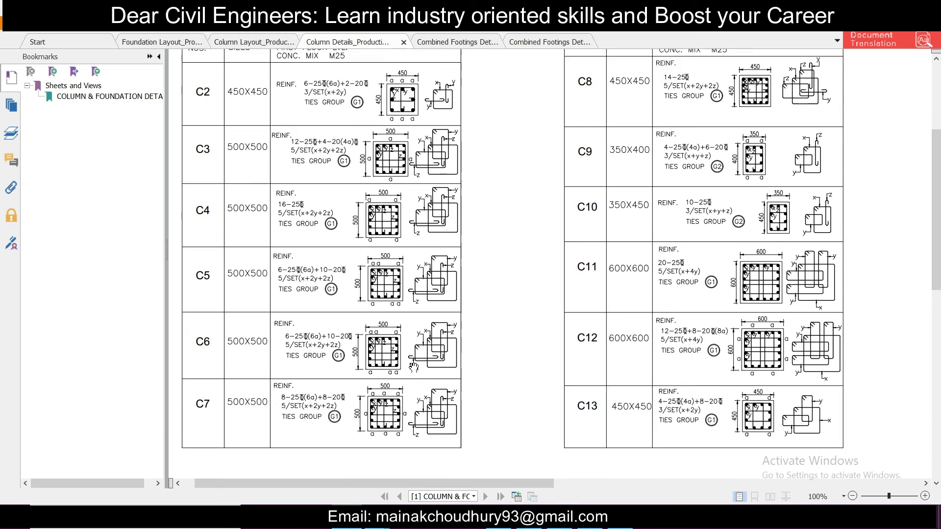
Show the foundation layout's typical isolated footing section with depths D and d, 1800 and P.C.C.
{"action": "left_click", "coordinate": [163, 43]}
{"action": "scroll", "coordinate": [328, 274], "scroll_direction": "down", "scroll_amount": 15}
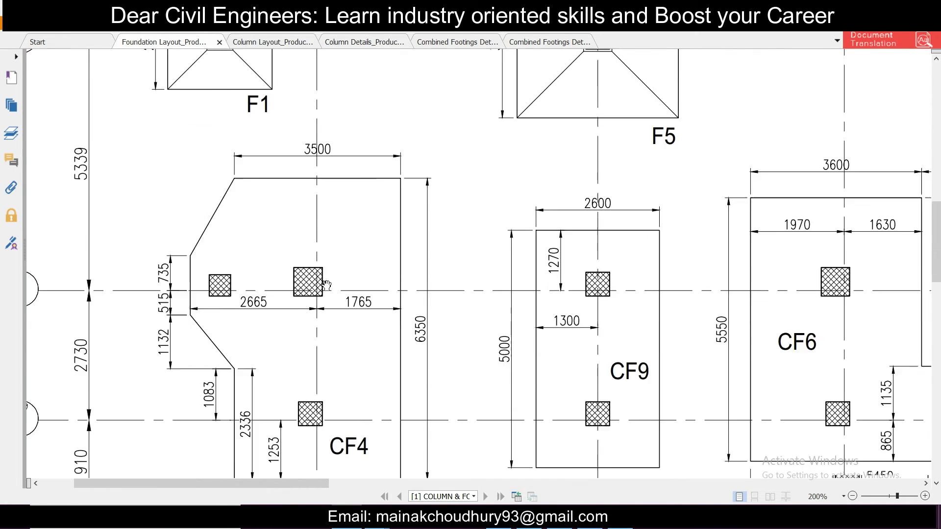
{"action": "scroll", "coordinate": [332, 274], "scroll_direction": "down", "scroll_amount": 5}
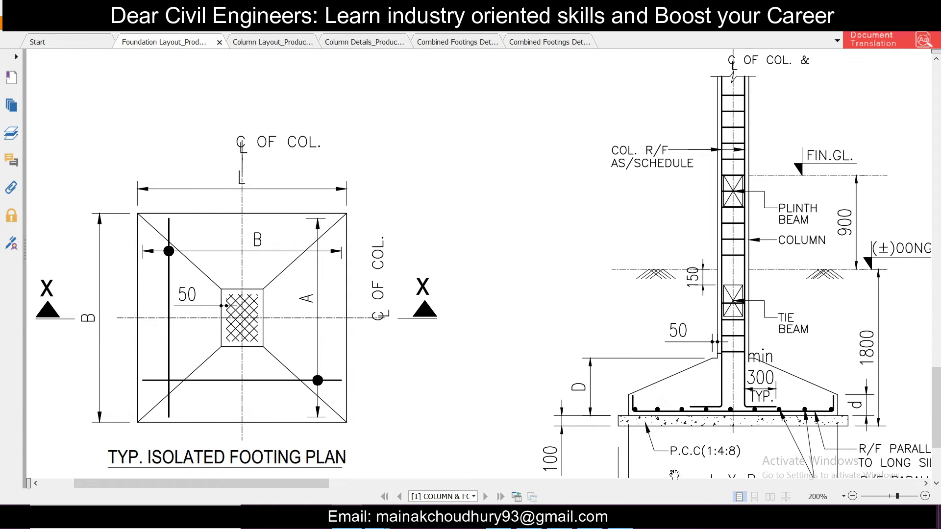
{"action": "left_click_drag", "start_coordinate": [322, 484], "coordinate": [447, 484]}
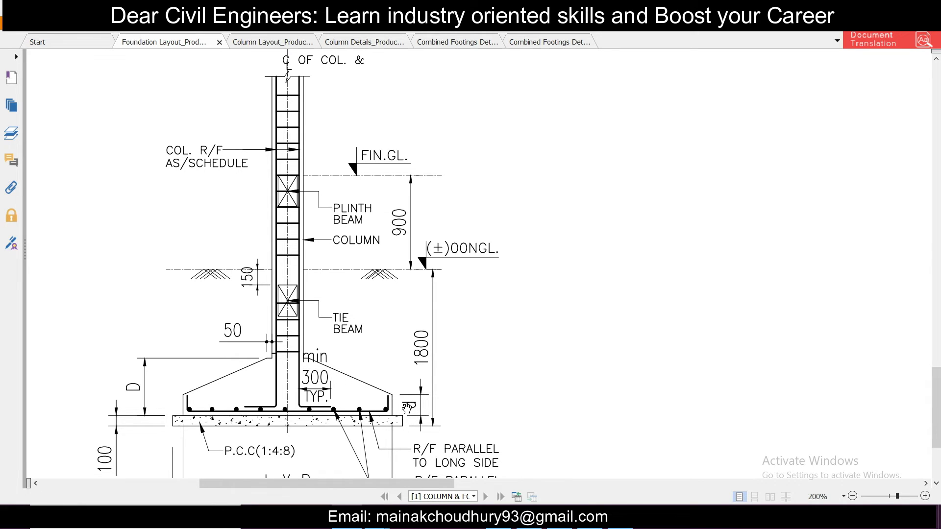
Look over the Column Layout drawing in the PDF.
{"action": "left_click", "coordinate": [290, 42]}
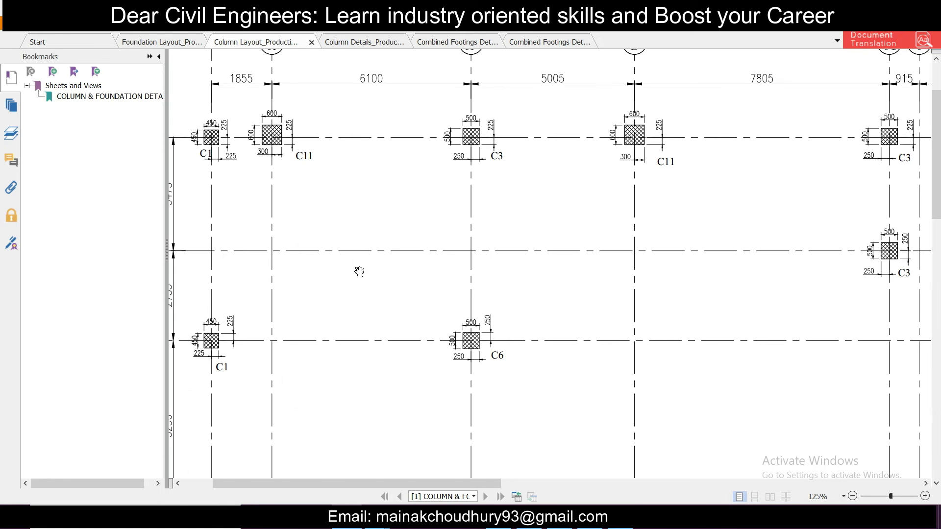
{"action": "scroll", "coordinate": [304, 248], "scroll_direction": "down", "scroll_amount": 8}
{"action": "scroll", "coordinate": [311, 249], "scroll_direction": "down", "scroll_amount": 10}
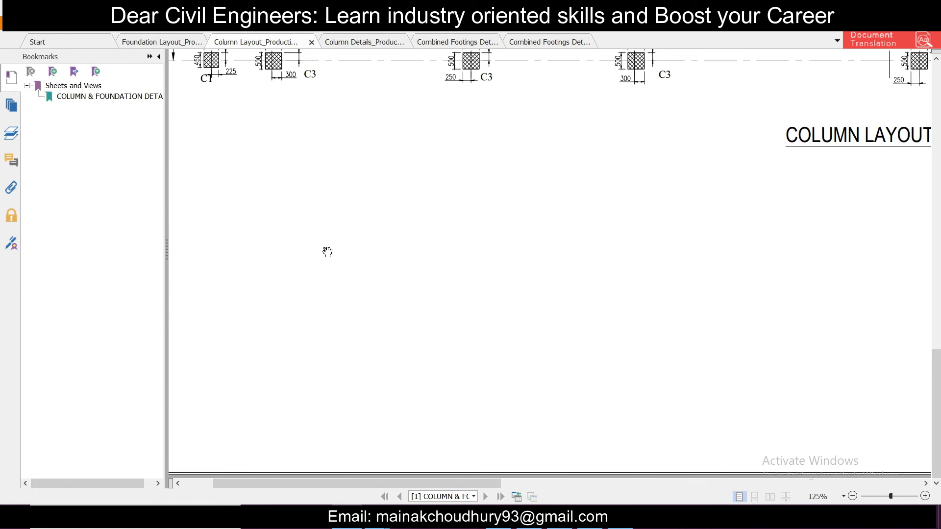
{"action": "scroll", "coordinate": [328, 251], "scroll_direction": "up", "scroll_amount": 10}
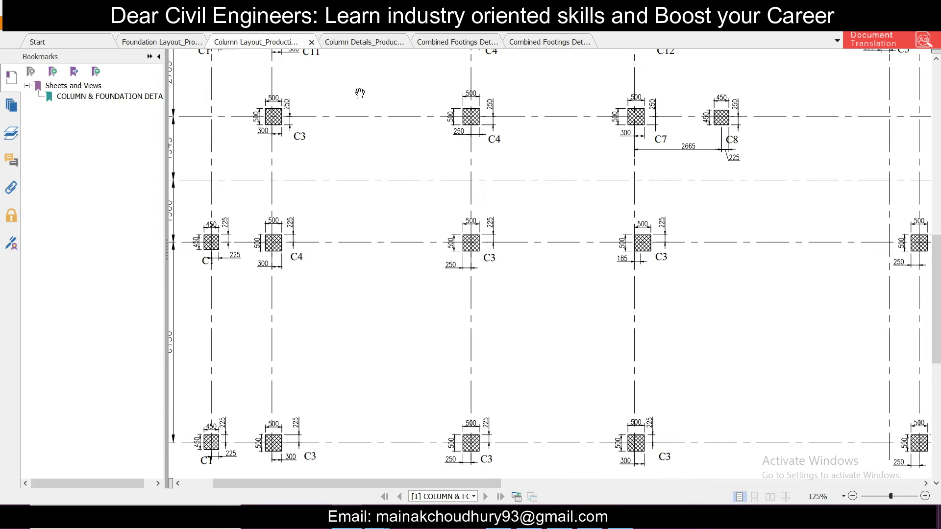
Check the F1–F6 depths in the Column Details footing schedule, then switch back to Excel.
{"action": "left_click", "coordinate": [363, 44]}
{"action": "scroll", "coordinate": [372, 233], "scroll_direction": "down", "scroll_amount": 10}
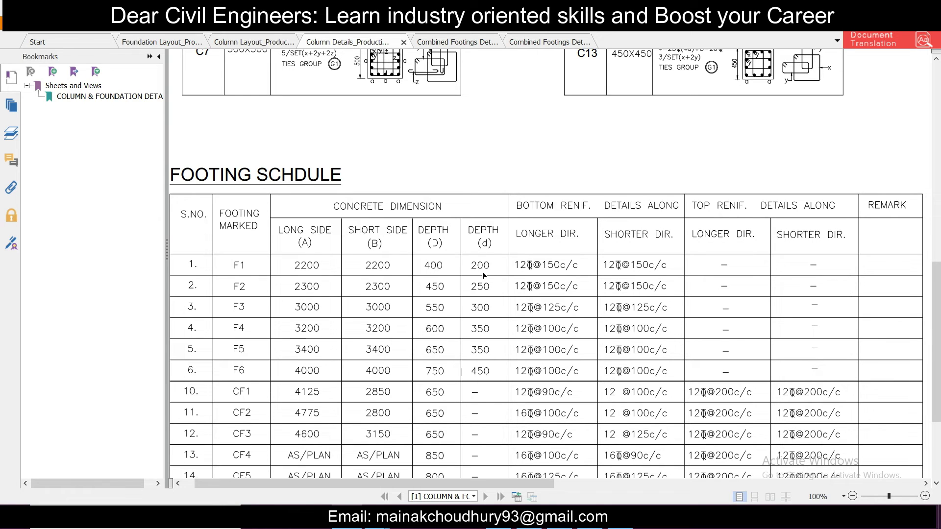
{"action": "key", "text": "alt+Tab"}
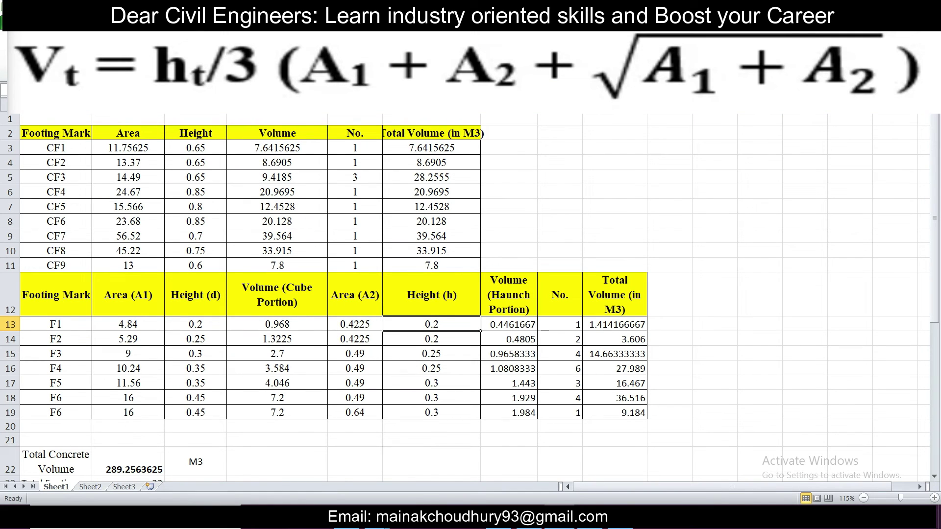
{"action": "double_click", "coordinate": [409, 328]}
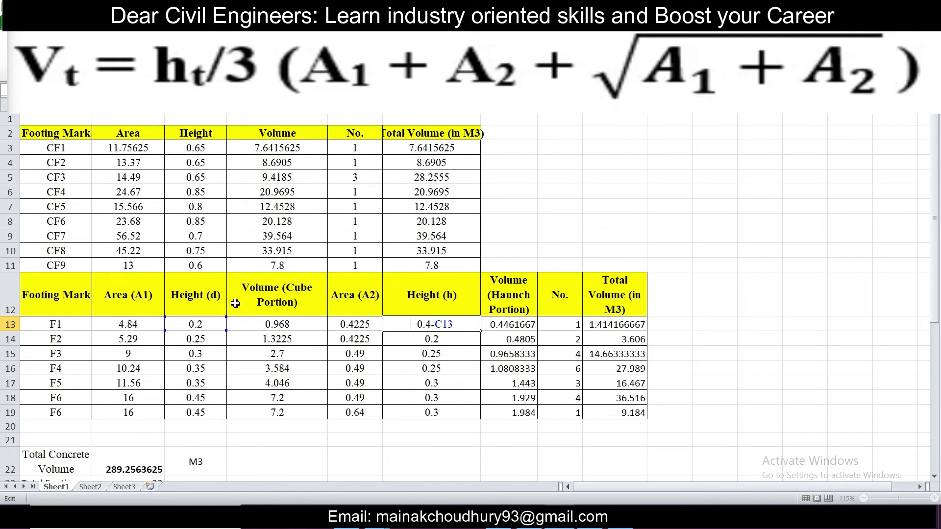
{"action": "key", "text": "Escape"}
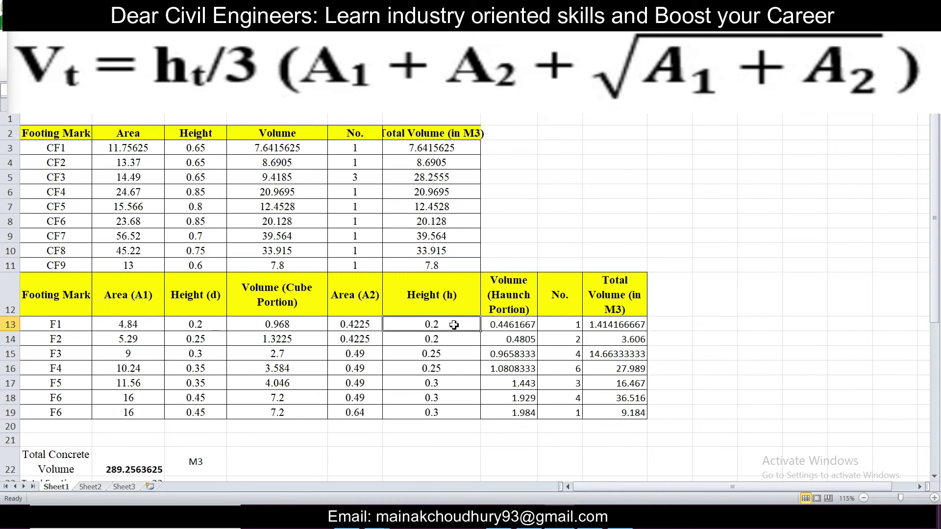
{"action": "left_click", "coordinate": [501, 325]}
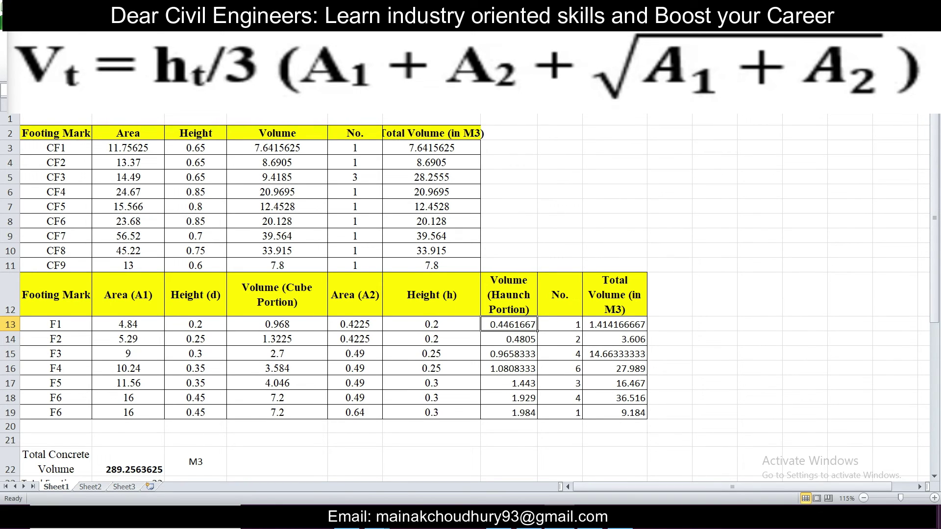
{"action": "double_click", "coordinate": [525, 325]}
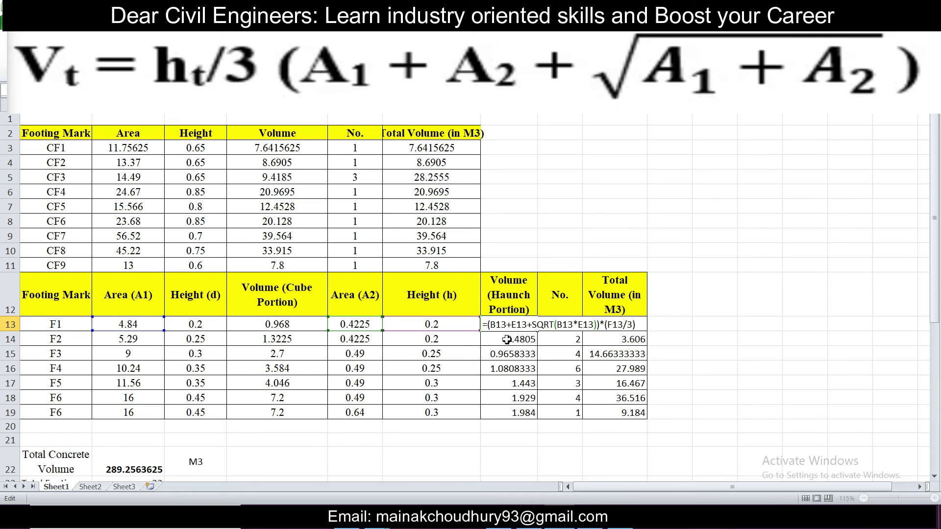
{"action": "key", "text": "ctrl+Return"}
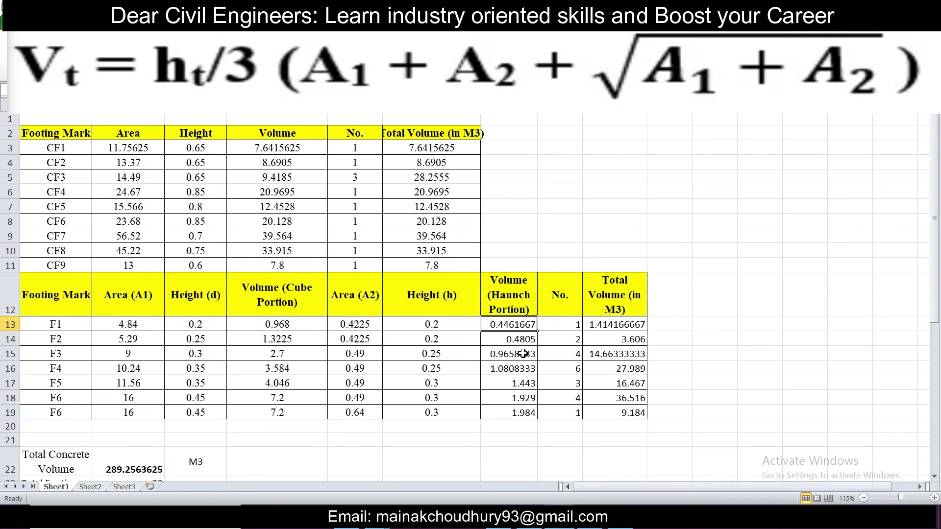
{"action": "double_click", "coordinate": [621, 331]}
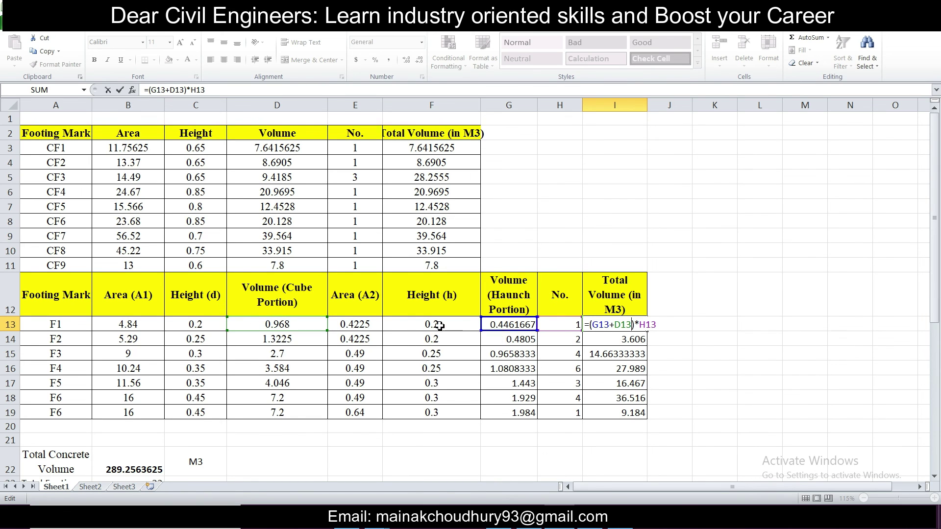
Commit the I13 total of 1.414166667, then zoom into the PDF footing schedule's F1–F6 and CF1–CF5 rows.
{"action": "key", "text": "ctrl+Return"}
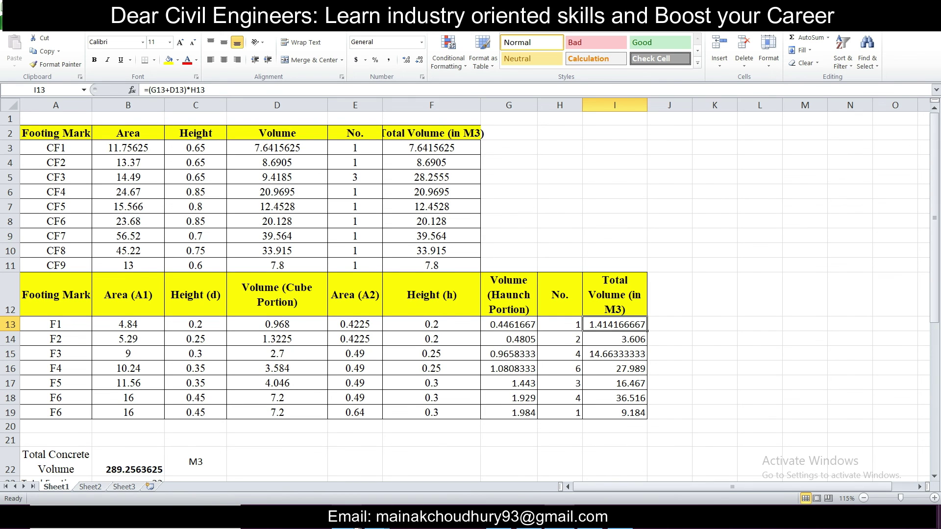
{"action": "left_click", "coordinate": [356, 527]}
{"action": "scroll", "coordinate": [368, 342], "scroll_direction": "down", "scroll_amount": 1}
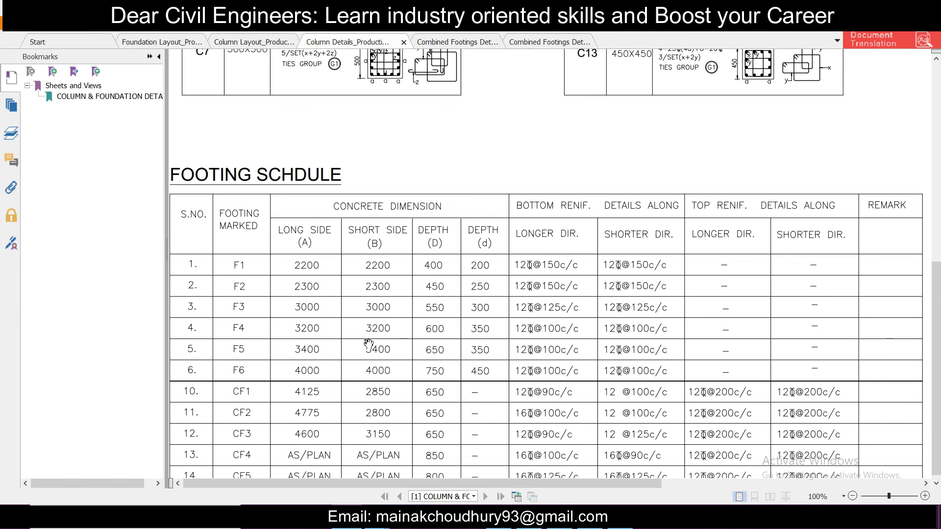
{"action": "scroll", "coordinate": [375, 357], "scroll_direction": "up", "scroll_amount": 3}
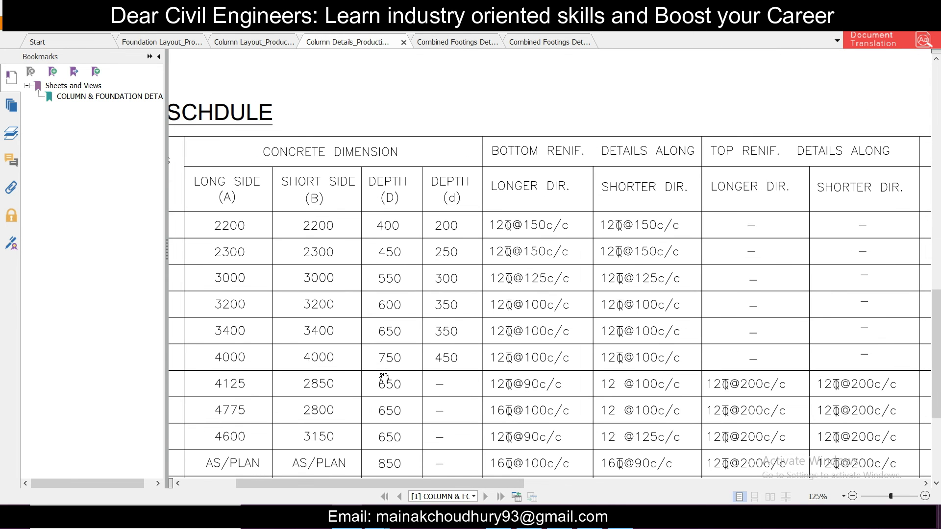
{"action": "scroll", "coordinate": [388, 377], "scroll_direction": "down", "scroll_amount": 1}
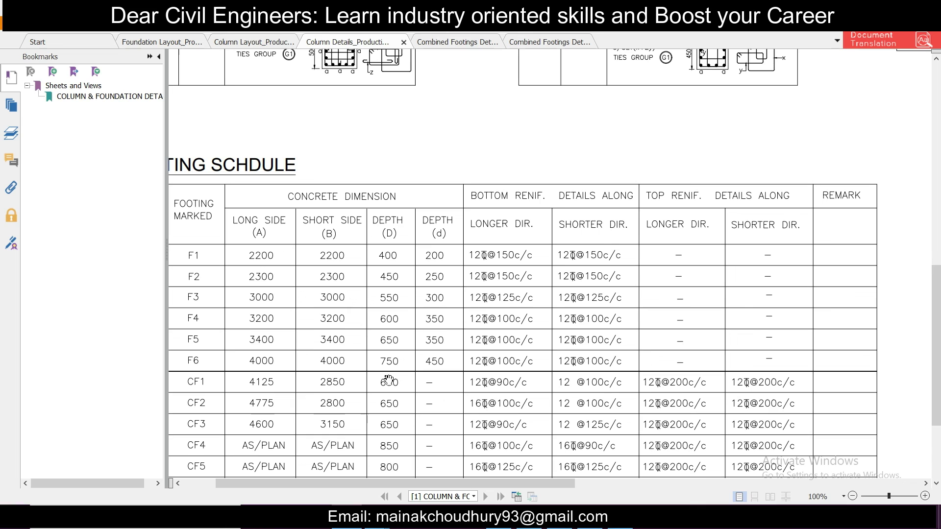